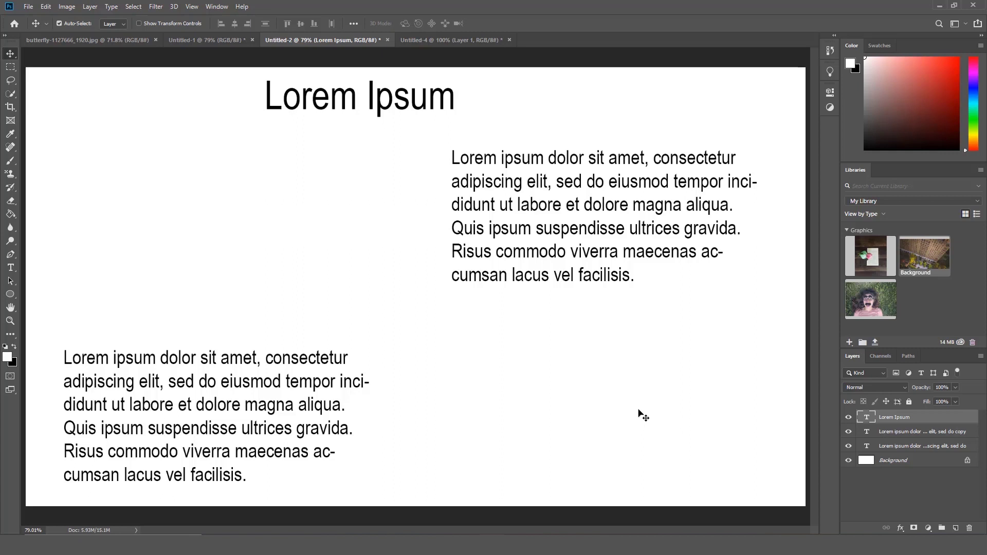
# - Switch to the Frame tool, set to create rectangular frames, on the Lorem Ipsum layout
pyautogui.click(10, 122)
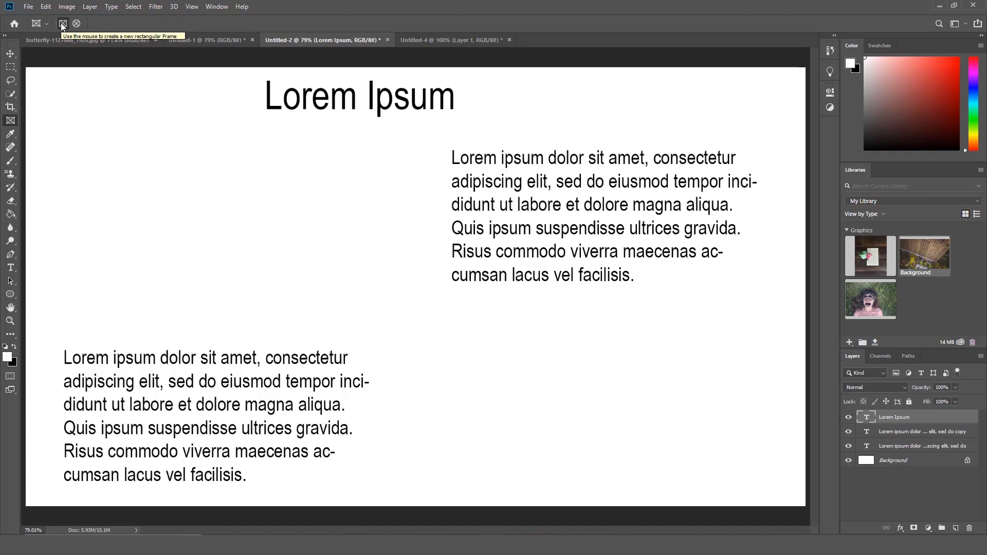
# - Draw a rectangular frame left of the upper paragraph
pyautogui.moveTo(247, 148); pyautogui.dragTo(419, 295)
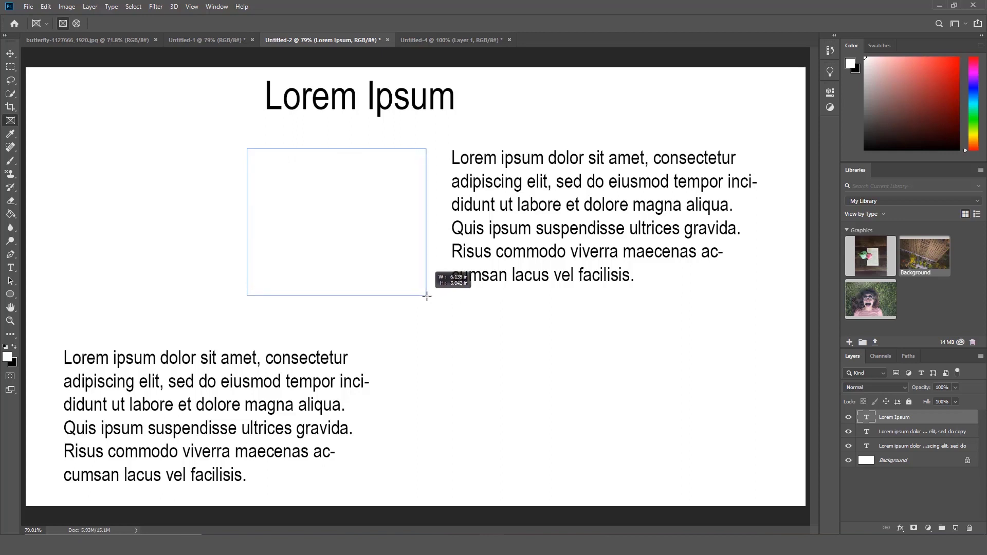
pyautogui.moveTo(420, 294); pyautogui.dragTo(430, 297)
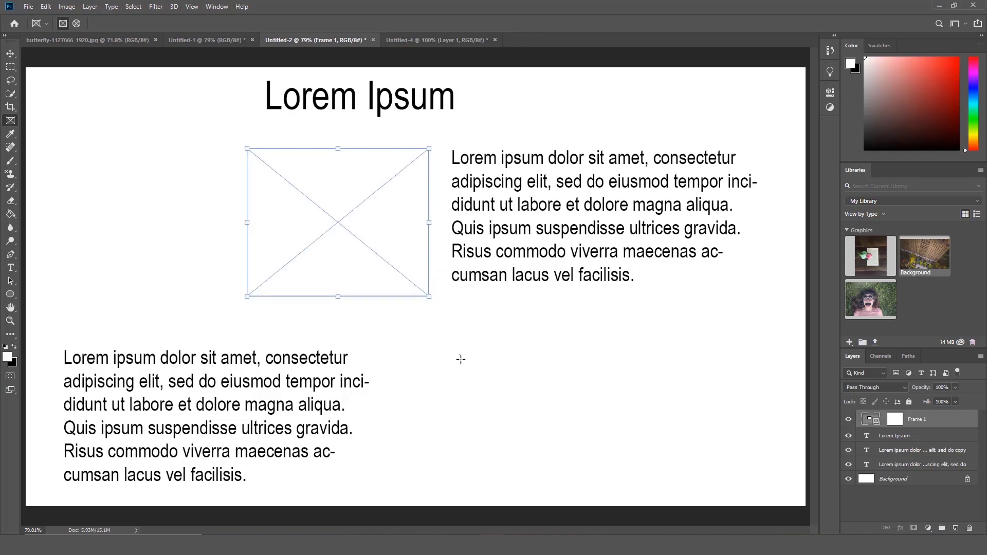
pyautogui.moveTo(459, 356); pyautogui.dragTo(513, 418)
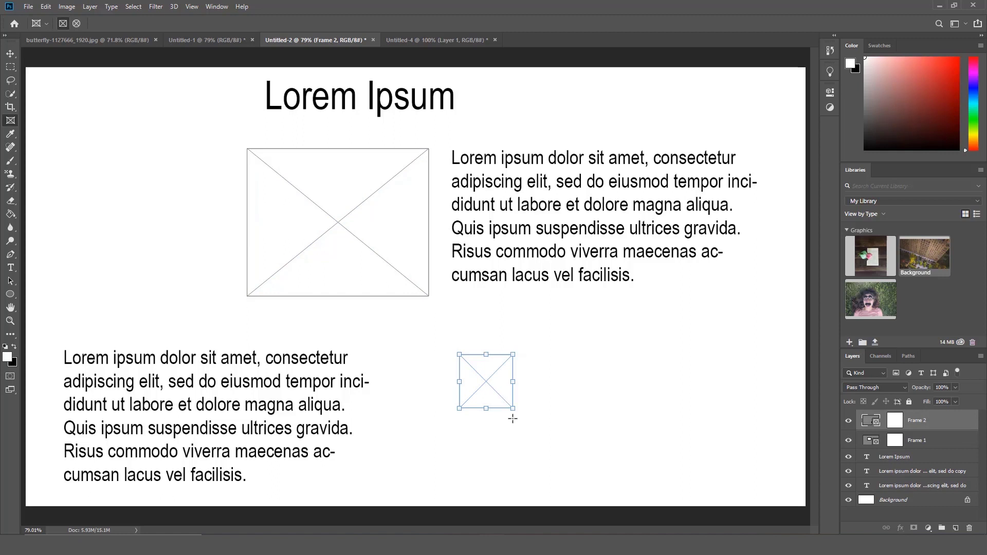
# - Undo the stray small frame and draw a circular frame right of the lower paragraph
pyautogui.hotkey('ctrl', 'z')
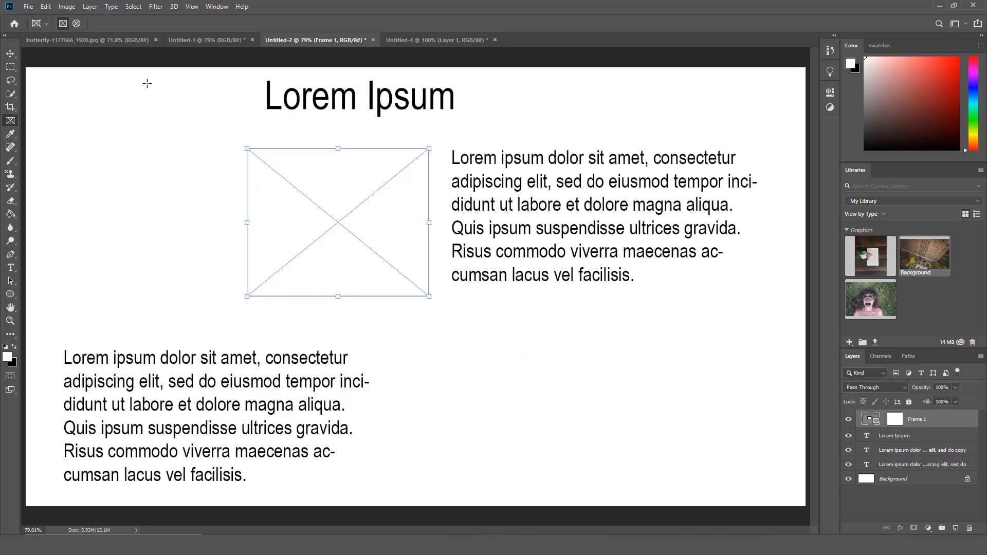
pyautogui.click(81, 22)
pyautogui.moveTo(427, 359); pyautogui.dragTo(588, 499)
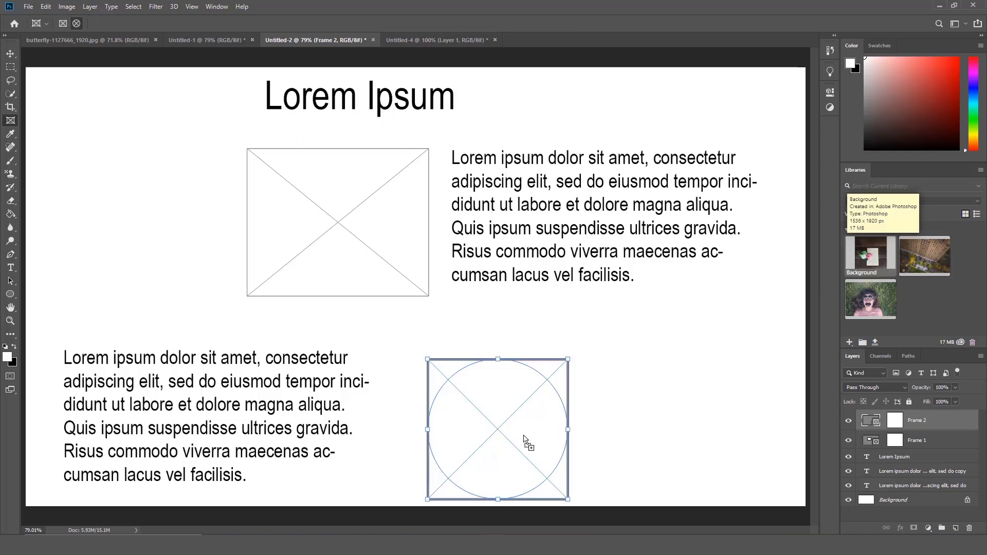
# - Fill the circle with the tulip photo and the rectangle with the aerial building photo from Libraries
pyautogui.moveTo(694, 377); pyautogui.dragTo(528, 442)
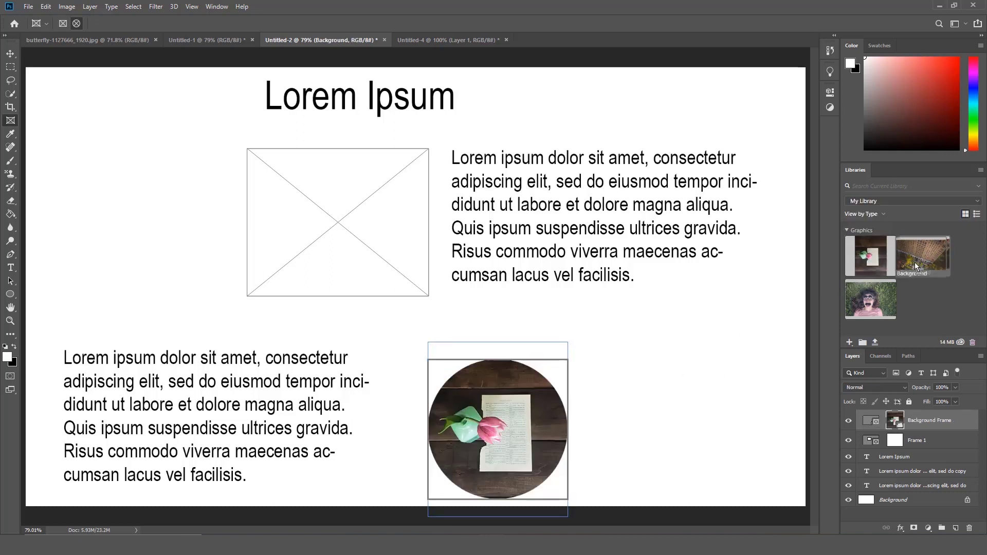
pyautogui.moveTo(915, 262); pyautogui.dragTo(389, 247)
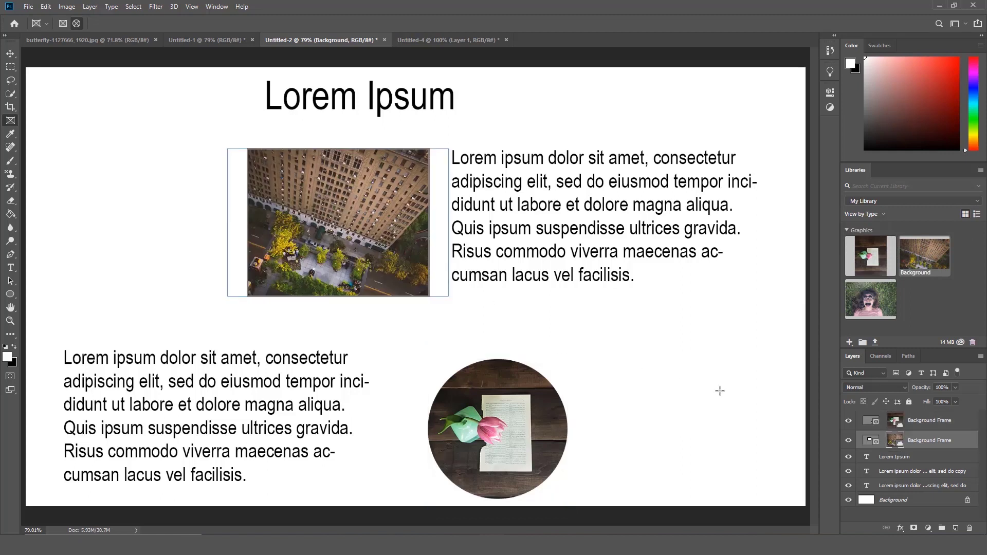
pyautogui.click(918, 425)
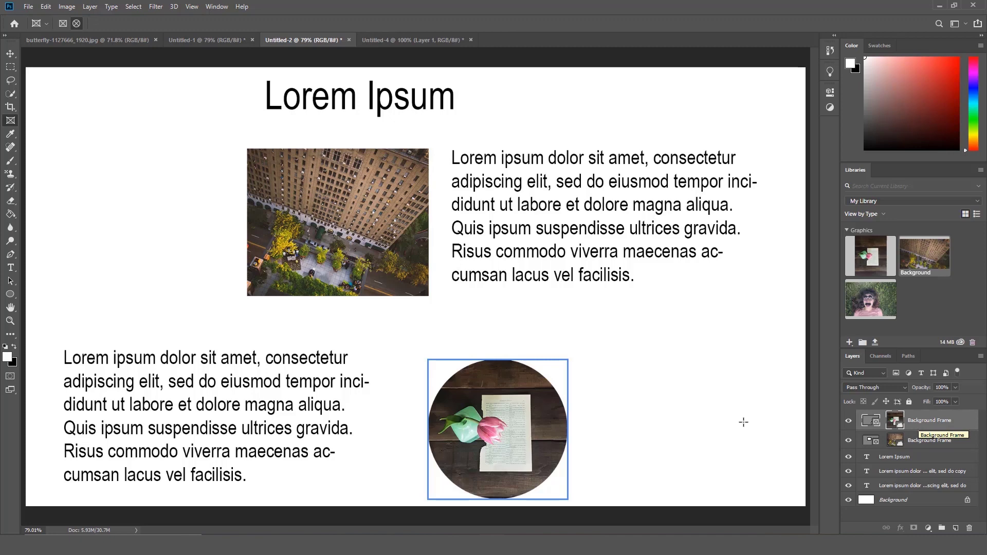
# - Scale the circular photo frame up and to the left using Ctrl+T
pyautogui.hotkey('ctrl', 't')
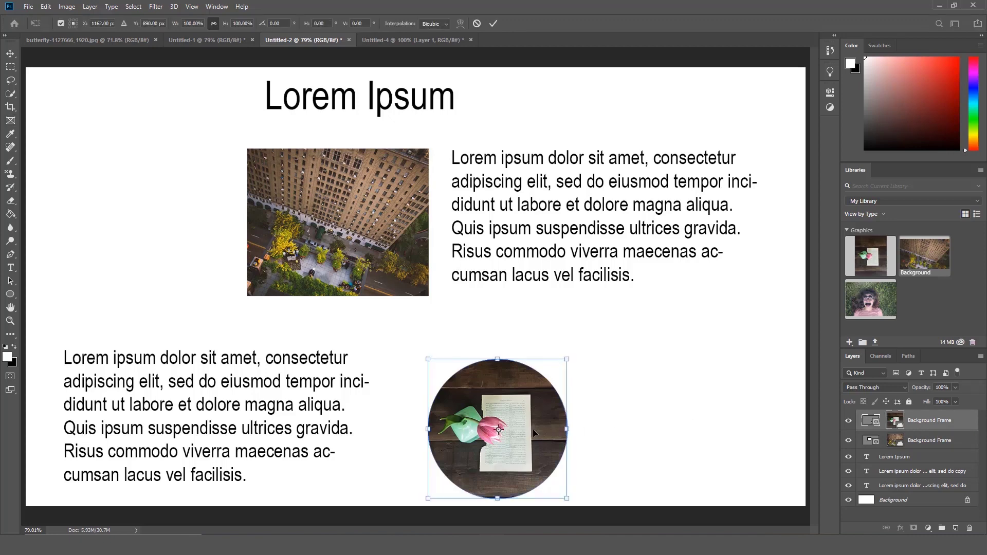
pyautogui.moveTo(428, 359)
pyautogui.mouseDown()
pyautogui.moveTo(387, 332)
pyautogui.moveTo(407, 340)
pyautogui.mouseUp()
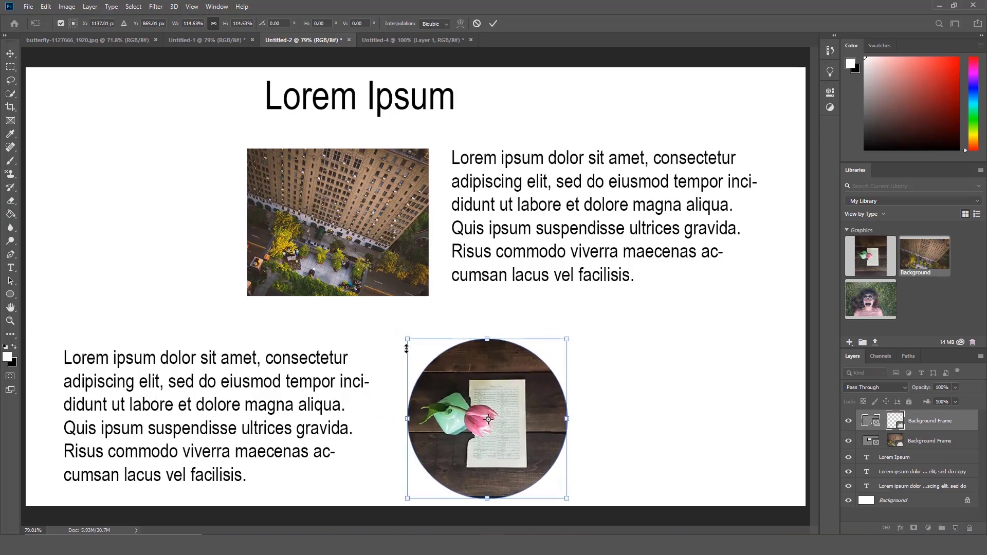
pyautogui.press('Return')
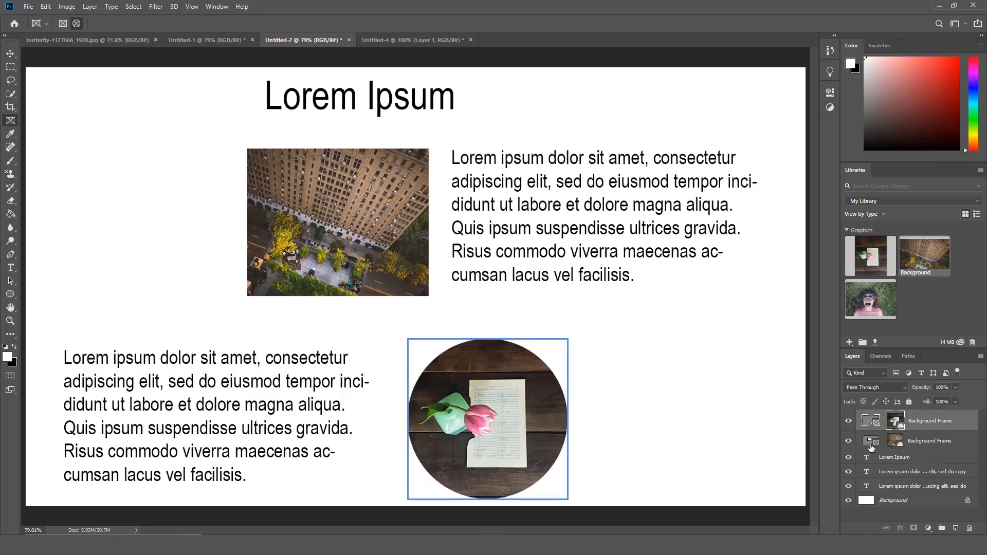
# - Scale up the tulip photo inside its circular frame
pyautogui.click(895, 423)
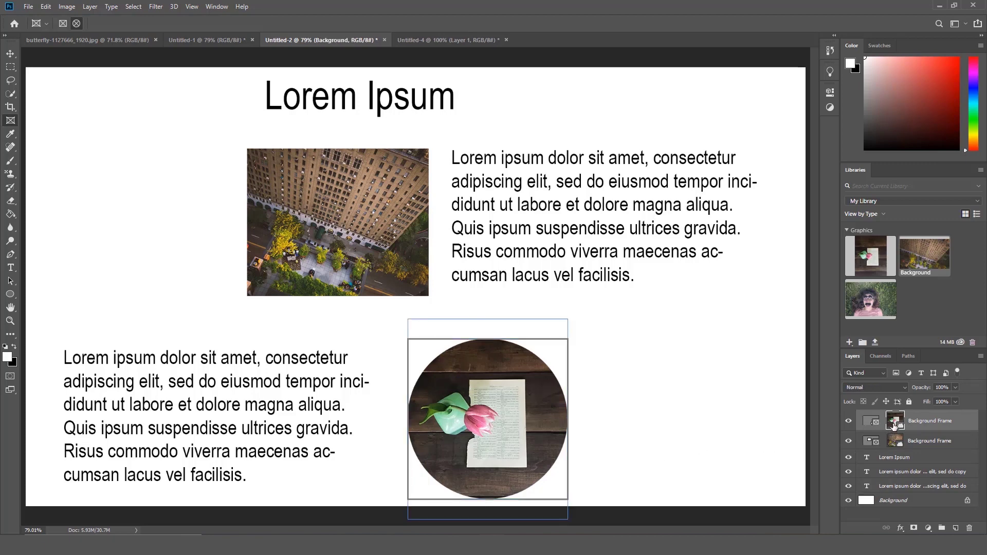
pyautogui.press('z')
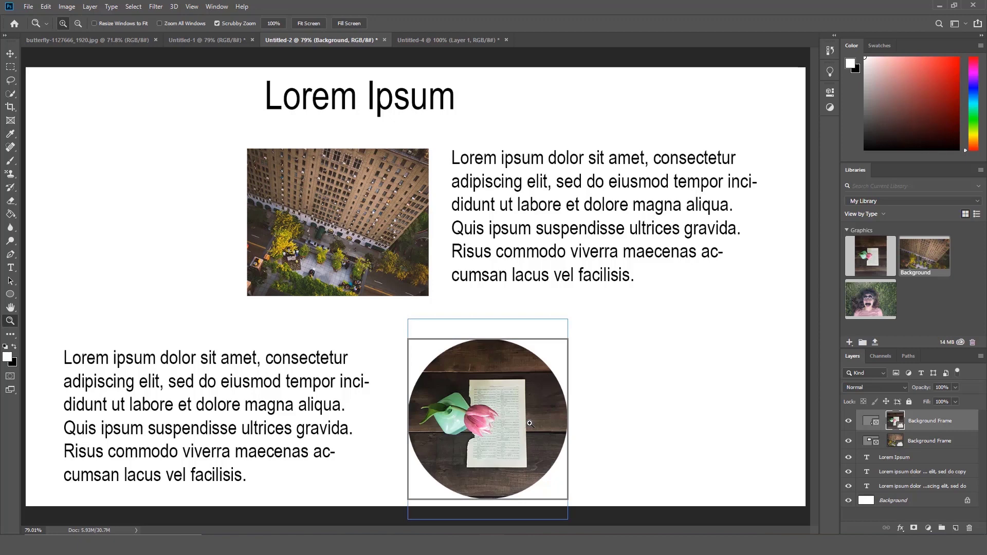
pyautogui.hotkey('ctrl', 't')
pyautogui.moveTo(408, 320)
pyautogui.mouseDown()
pyautogui.moveTo(335, 272)
pyautogui.moveTo(361, 306)
pyautogui.mouseUp()
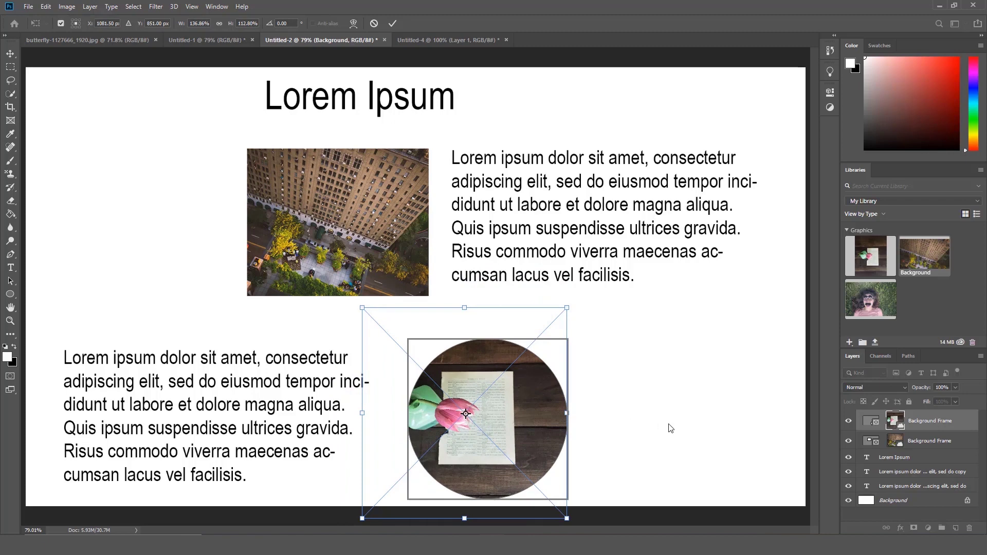
pyautogui.press('Return')
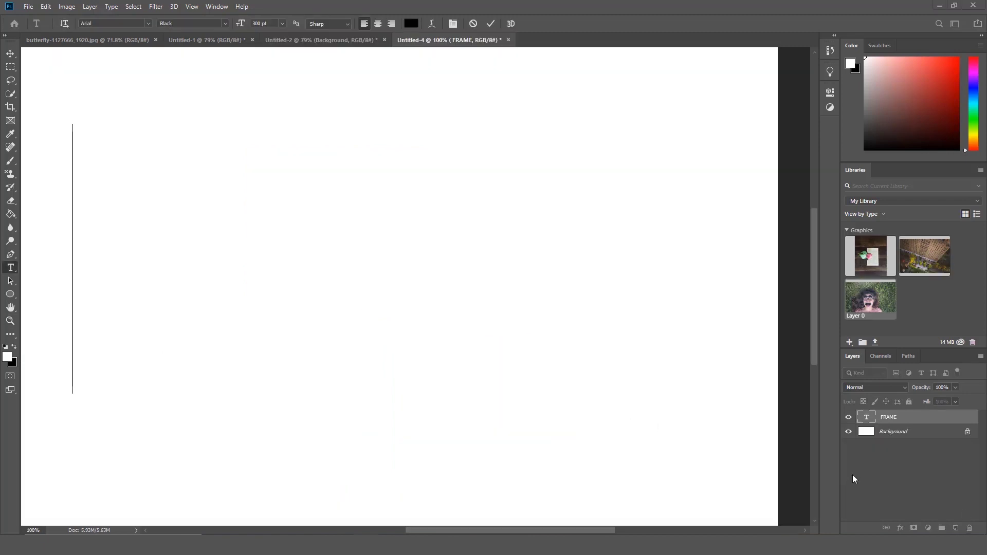
pyautogui.write('F')
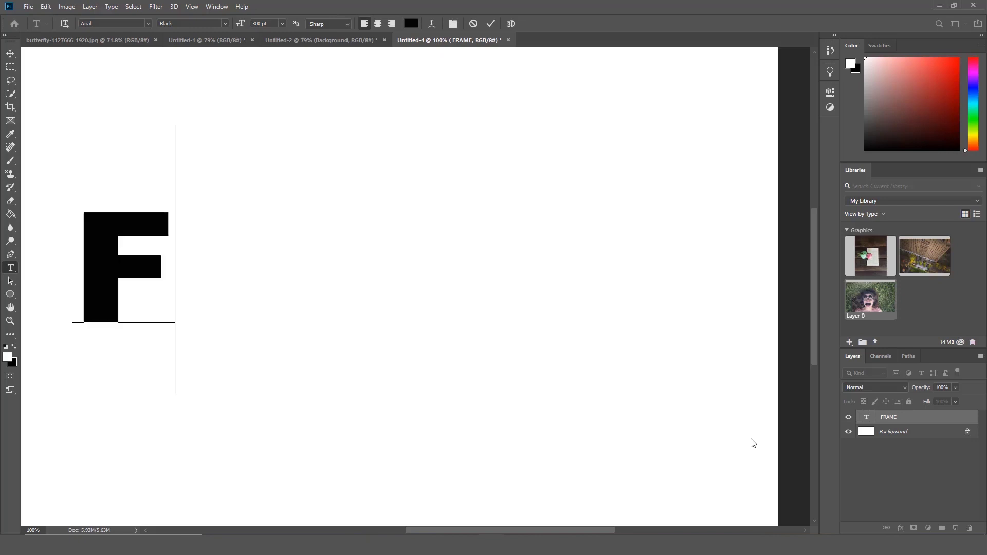
pyautogui.write('RAME')
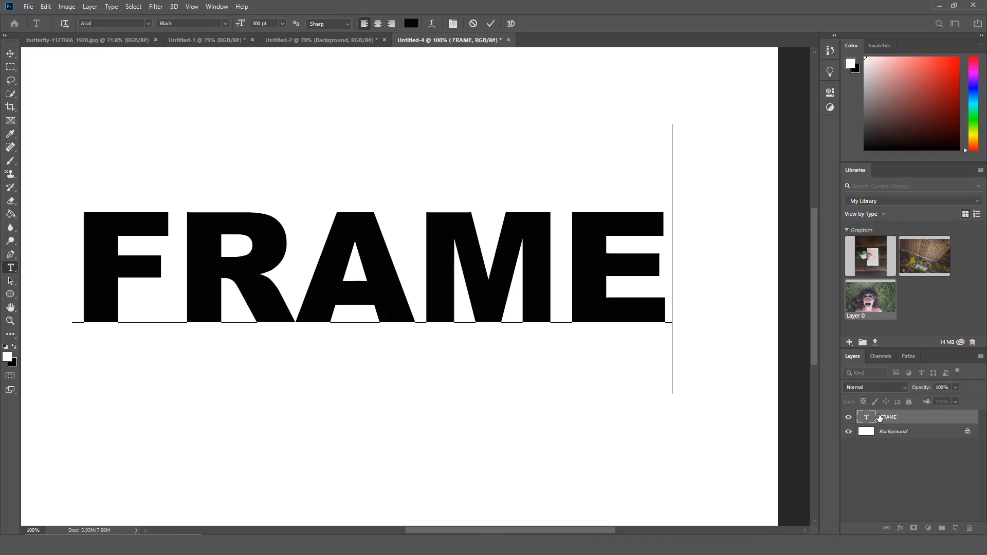
# - Commit the typed FRAME text in large bold black capitals
pyautogui.click(882, 417)
# - Convert the FRAME text layer to a frame and fill it with the aerial building photo
pyautogui.rightClick(881, 417)
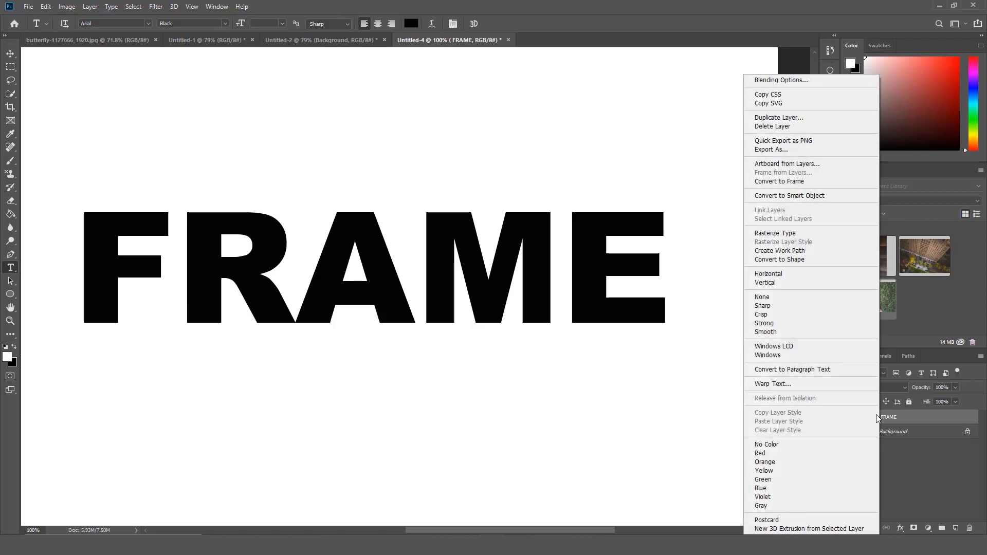
pyautogui.click(796, 182)
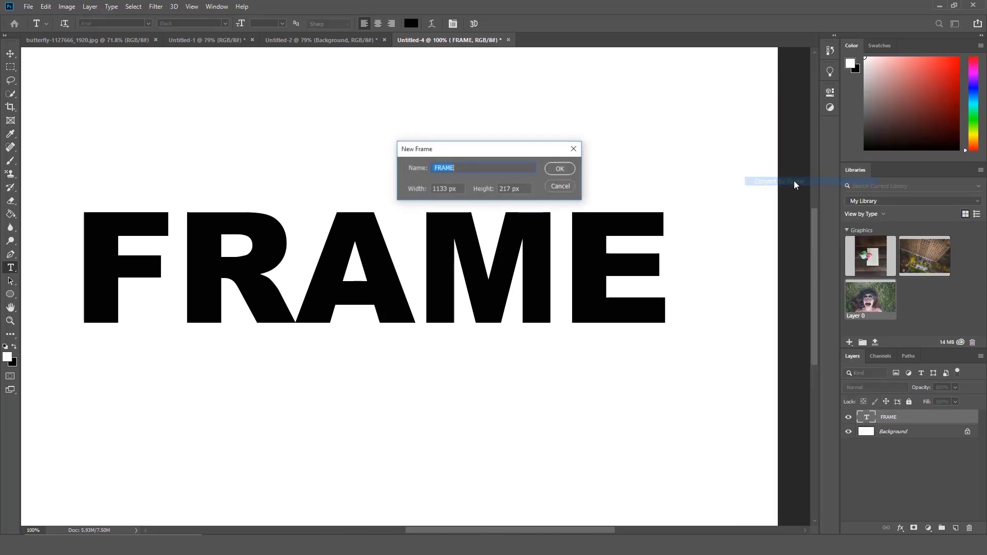
pyautogui.click(571, 170)
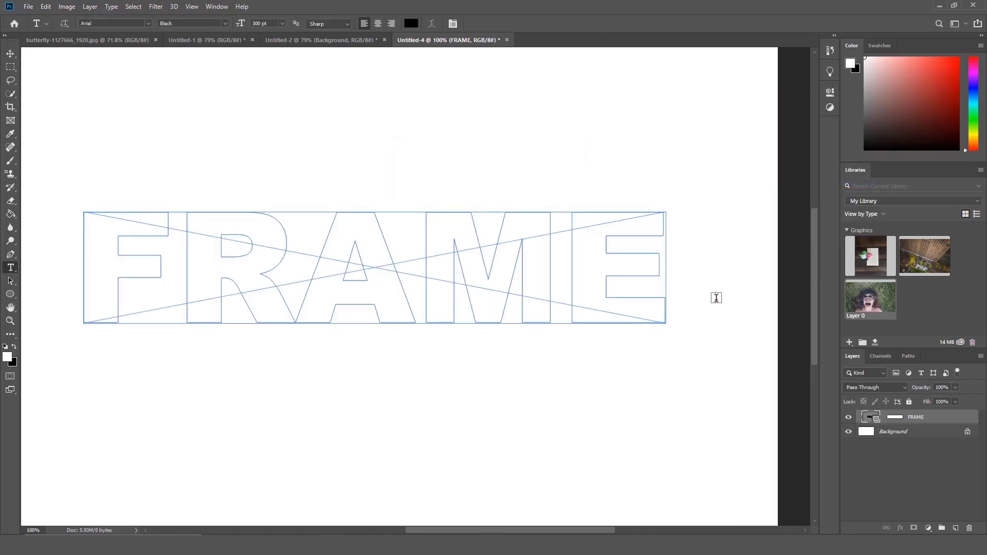
pyautogui.moveTo(919, 267); pyautogui.dragTo(600, 276)
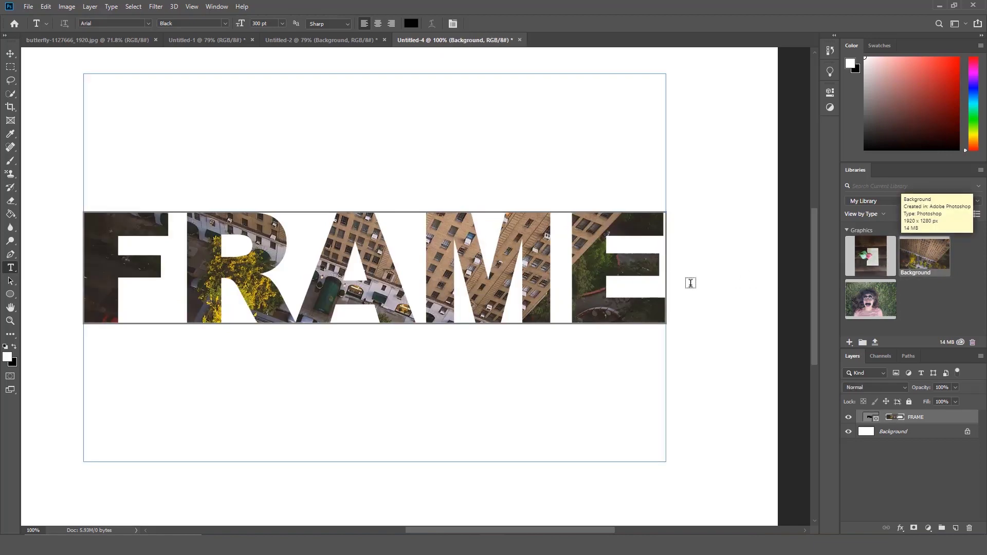